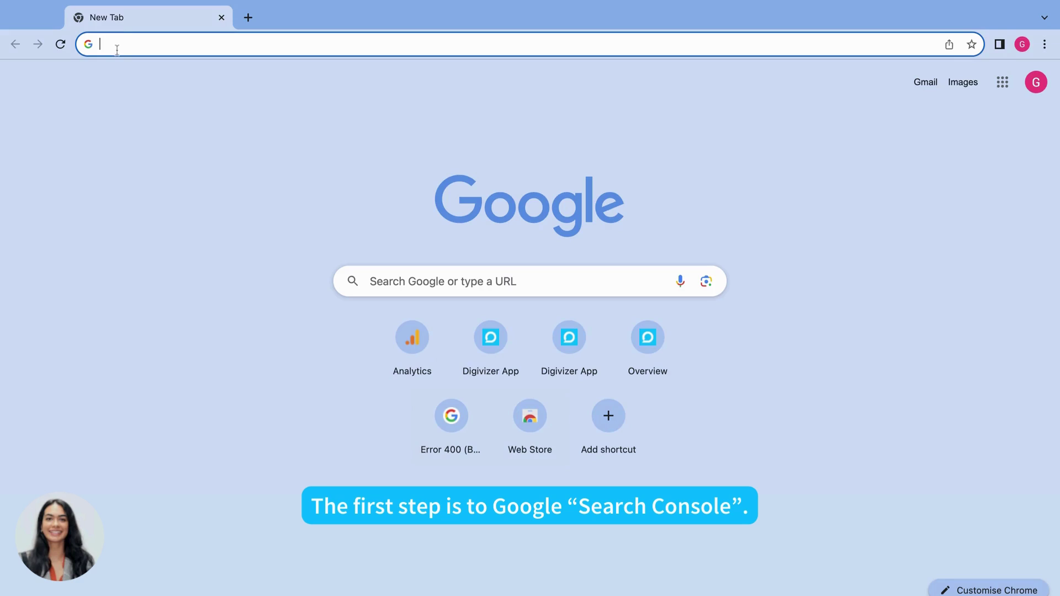
Step: Search Google for 'search console' and scroll to the Search Console sign-in result
type("search ")
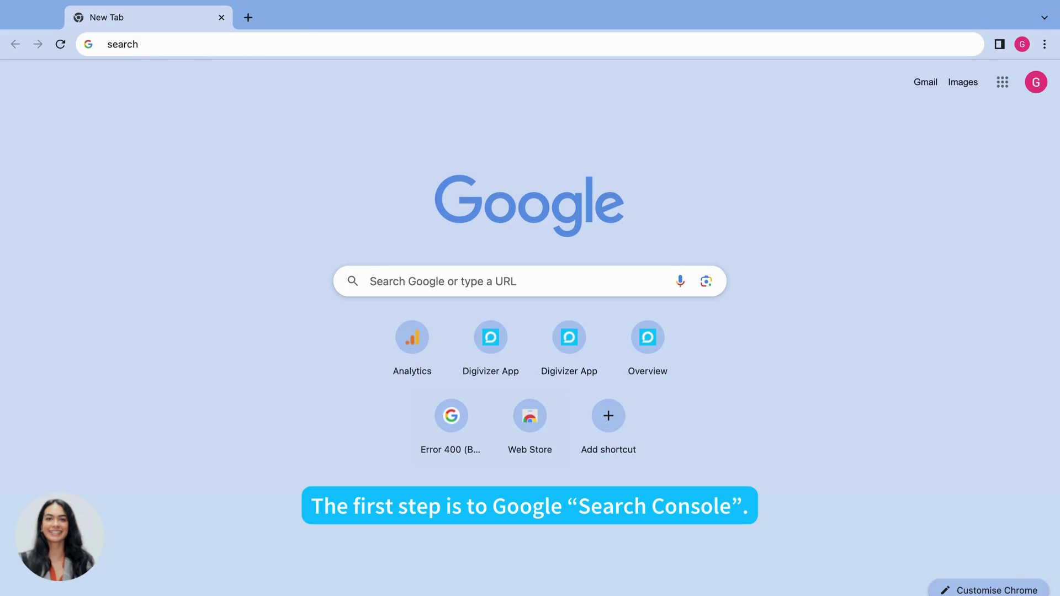
type("console")
key("Return")
scroll(58, 187, "down", 1)
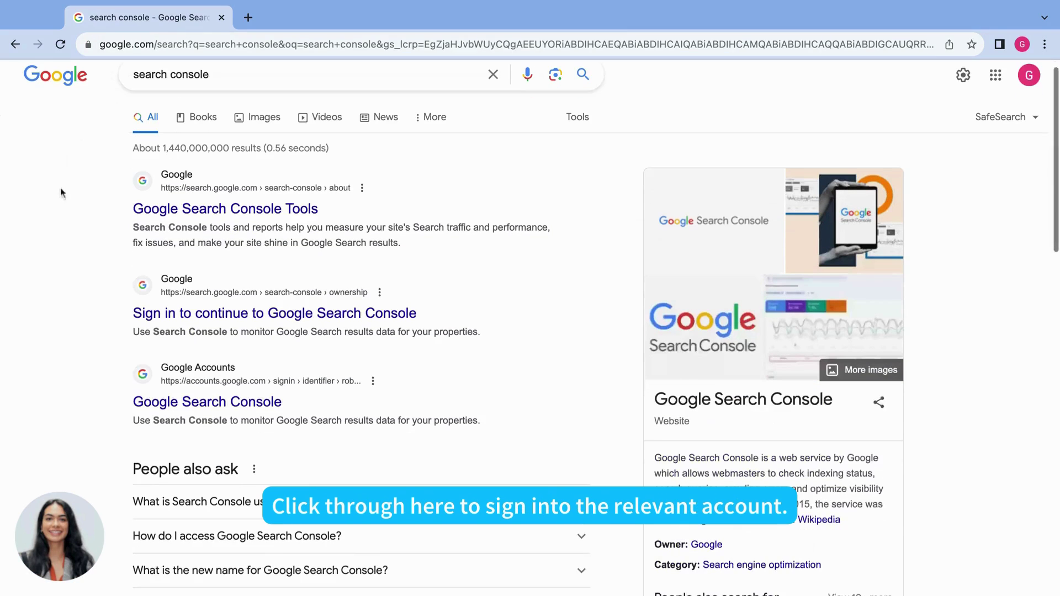
Step: Sign in to Search Console, select the digivizer.com domain property, and view its Overview report
left_click(284, 316)
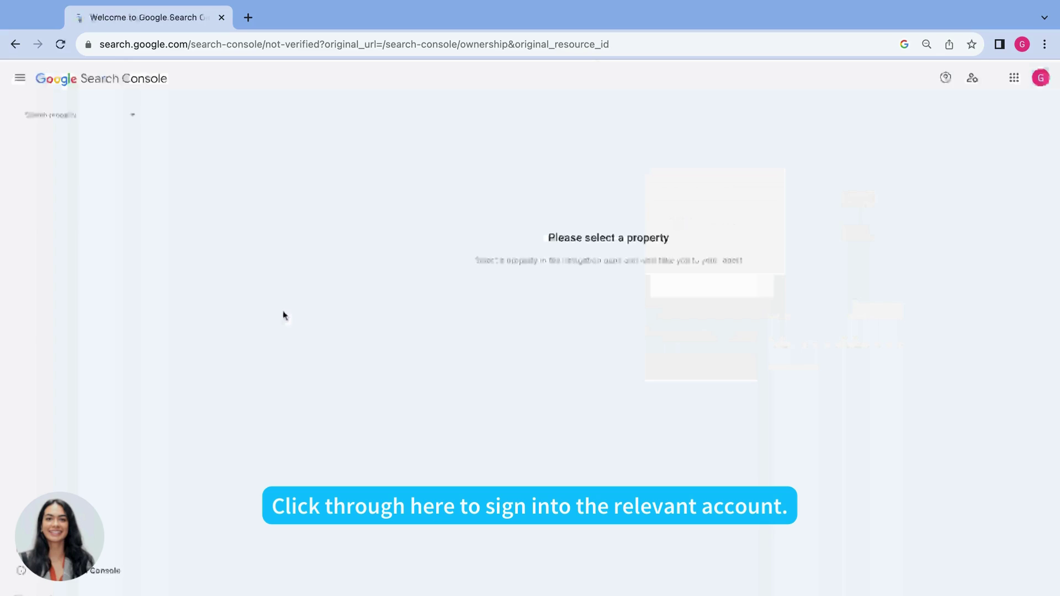
left_click(120, 114)
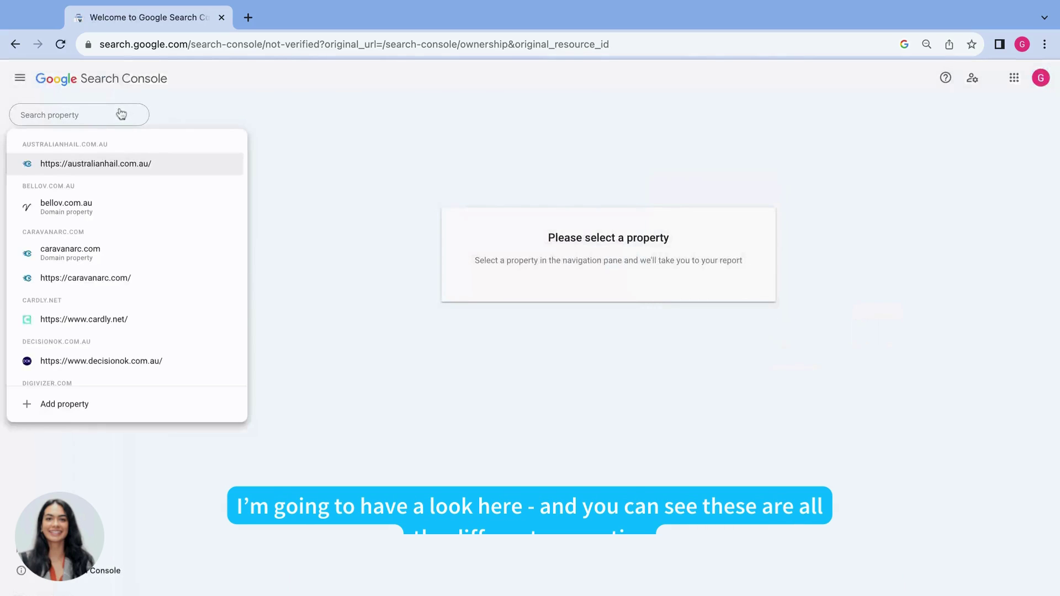
scroll(166, 182, "down", 5)
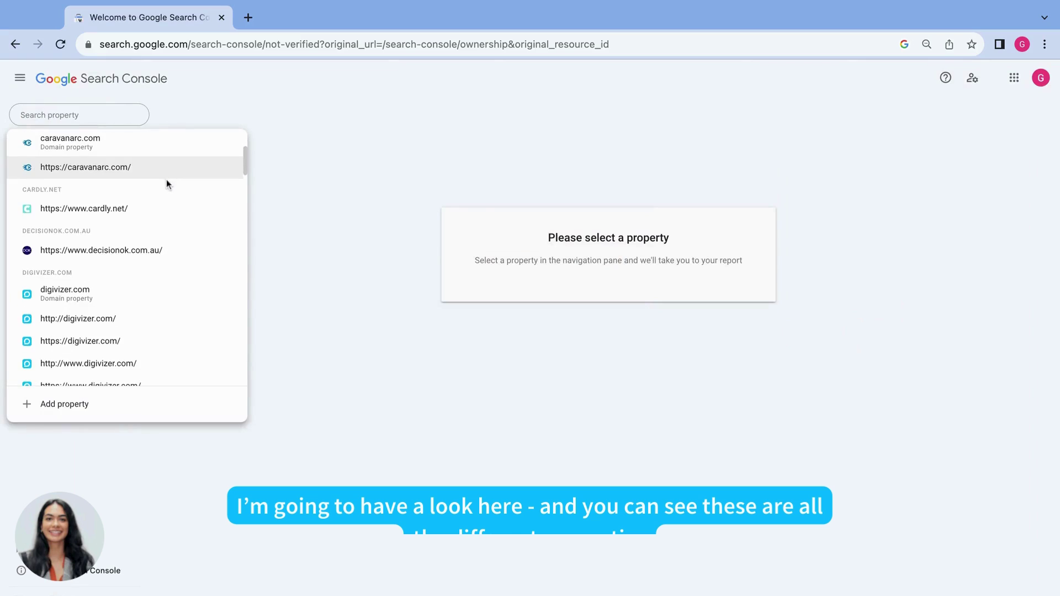
left_click(135, 230)
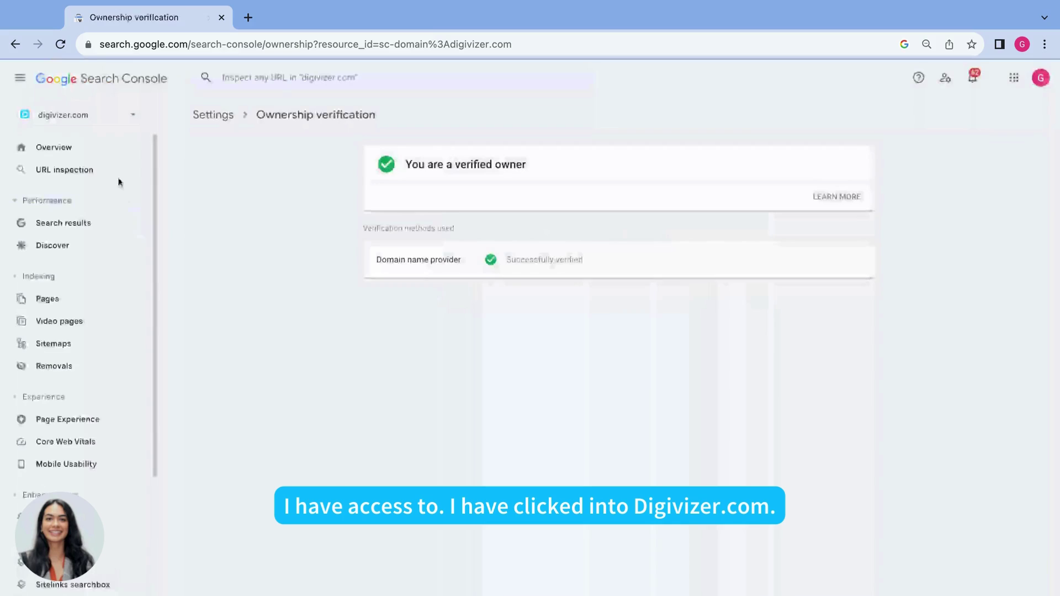
left_click(110, 152)
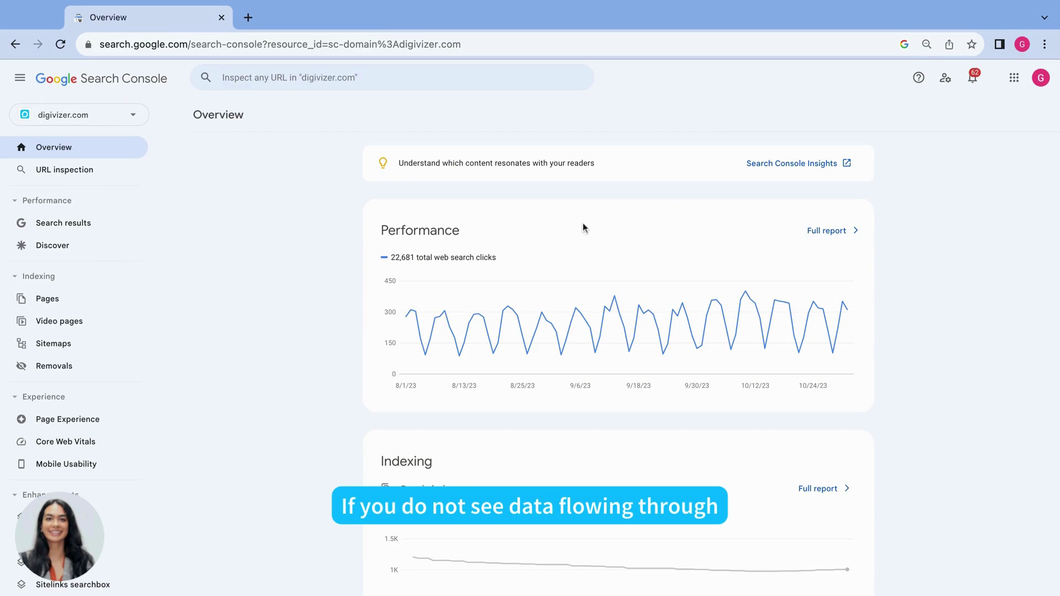
left_click(103, 119)
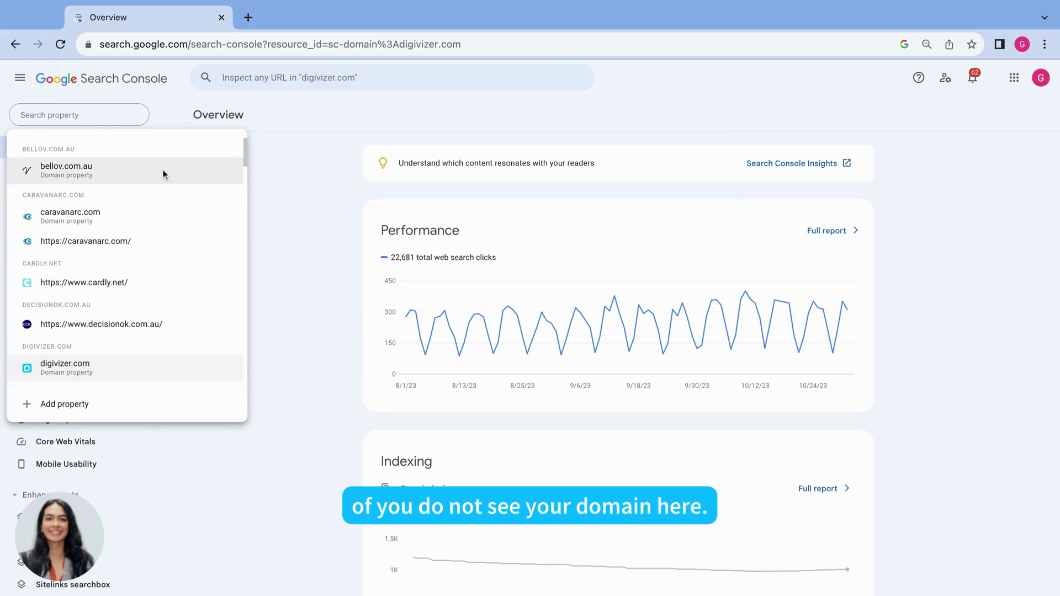
left_click(302, 222)
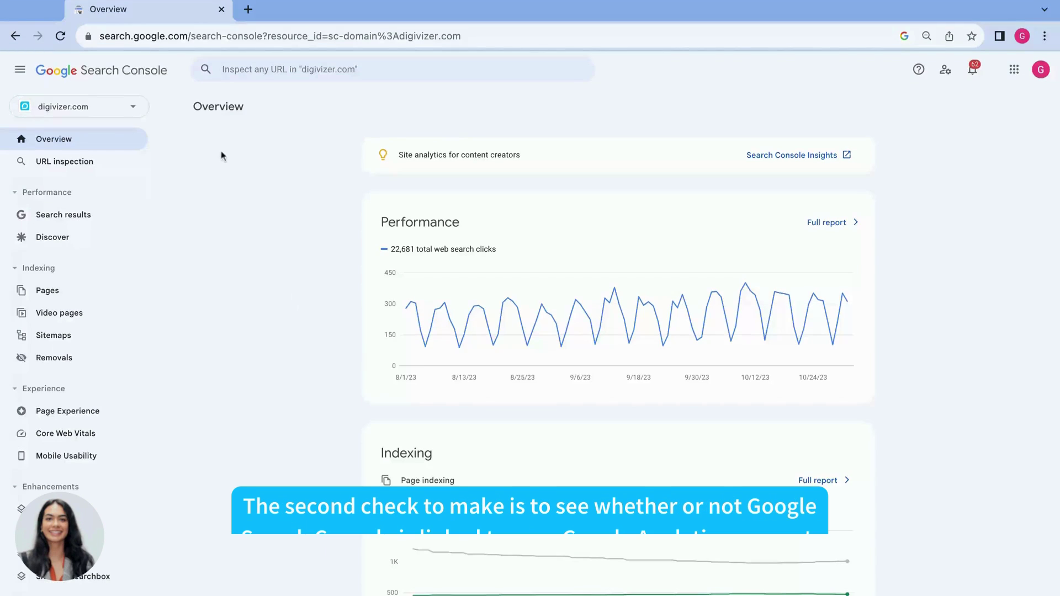
Step: In a new tab, search 'google analytics' and sign in to the Digivizer Website & App home
left_click(249, 10)
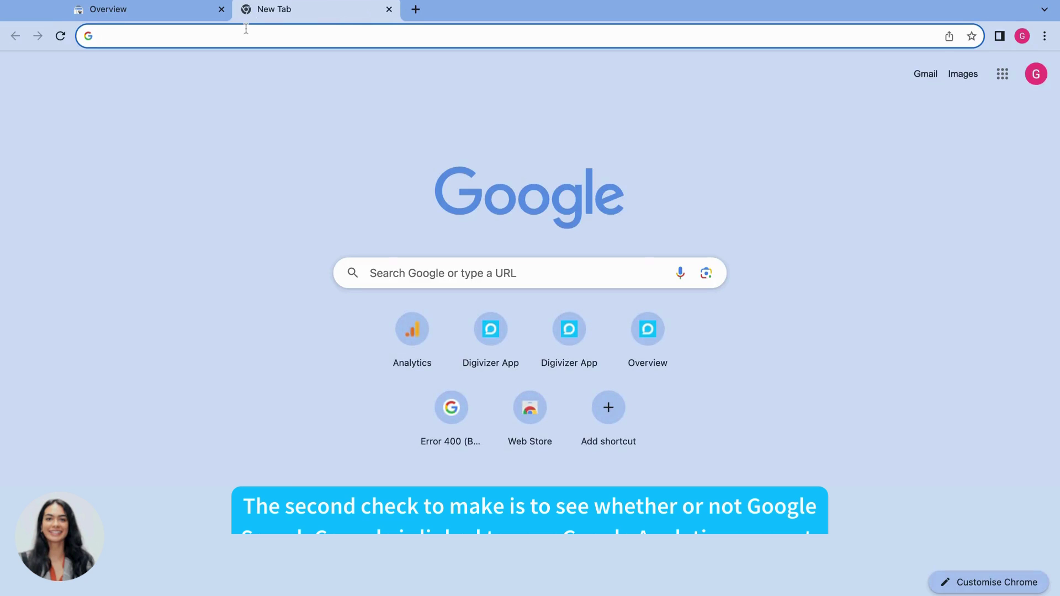
type("google analytic")
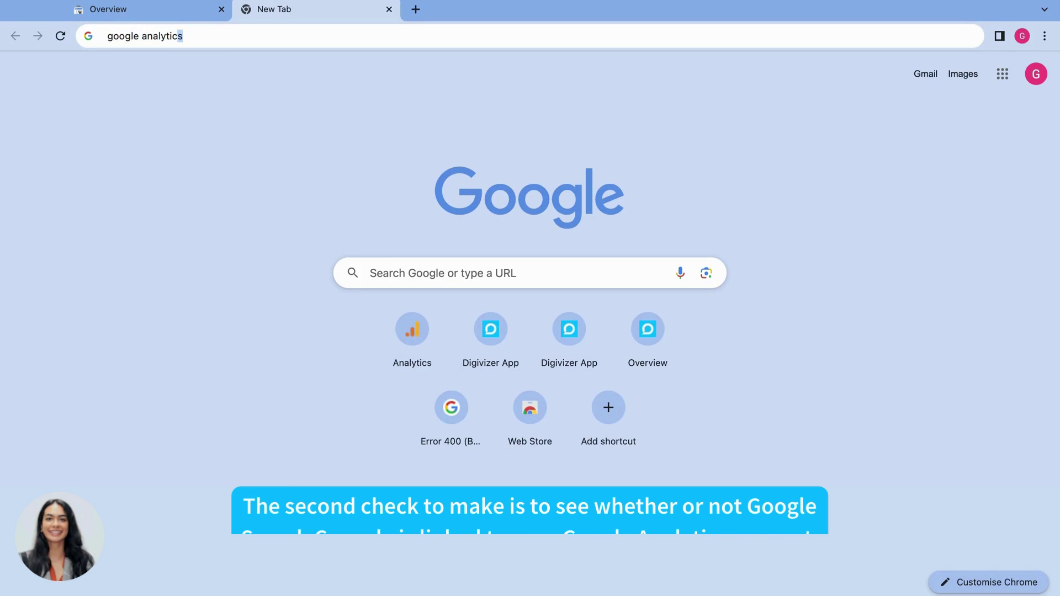
type("s")
key("Return")
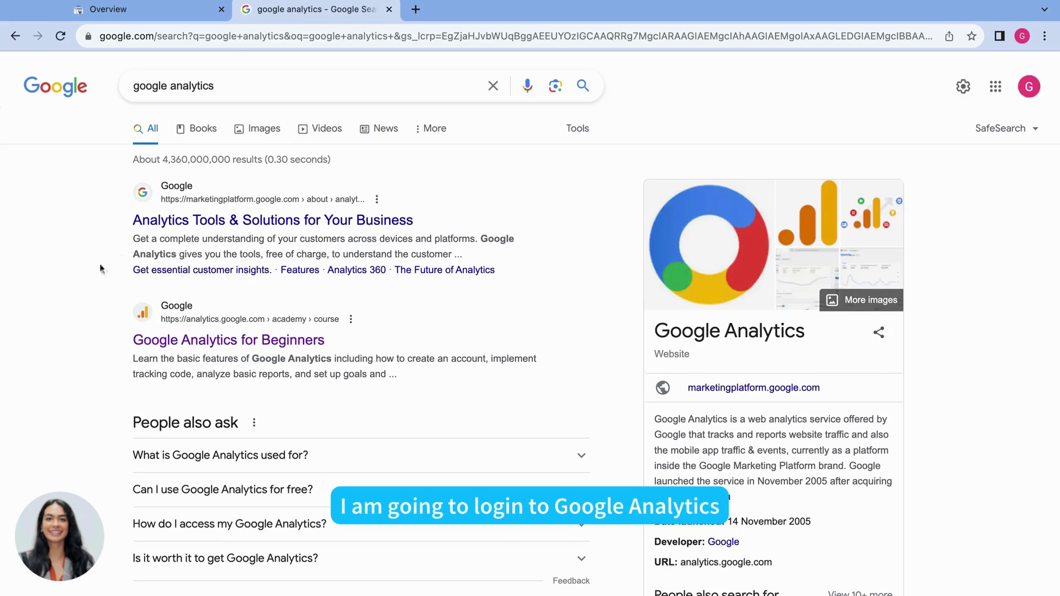
scroll(105, 265, "down", 8)
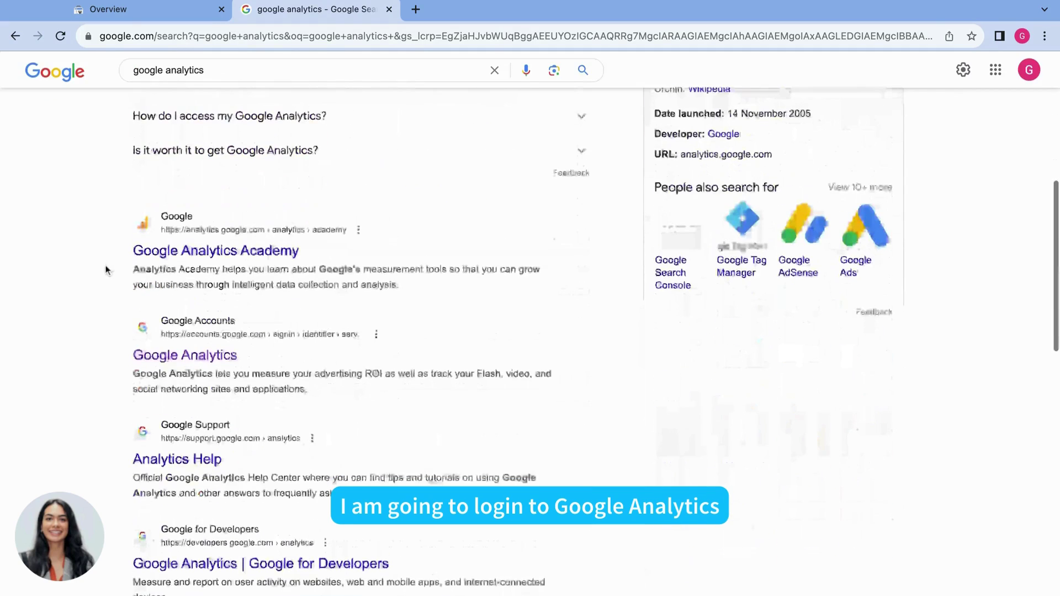
left_click(199, 353)
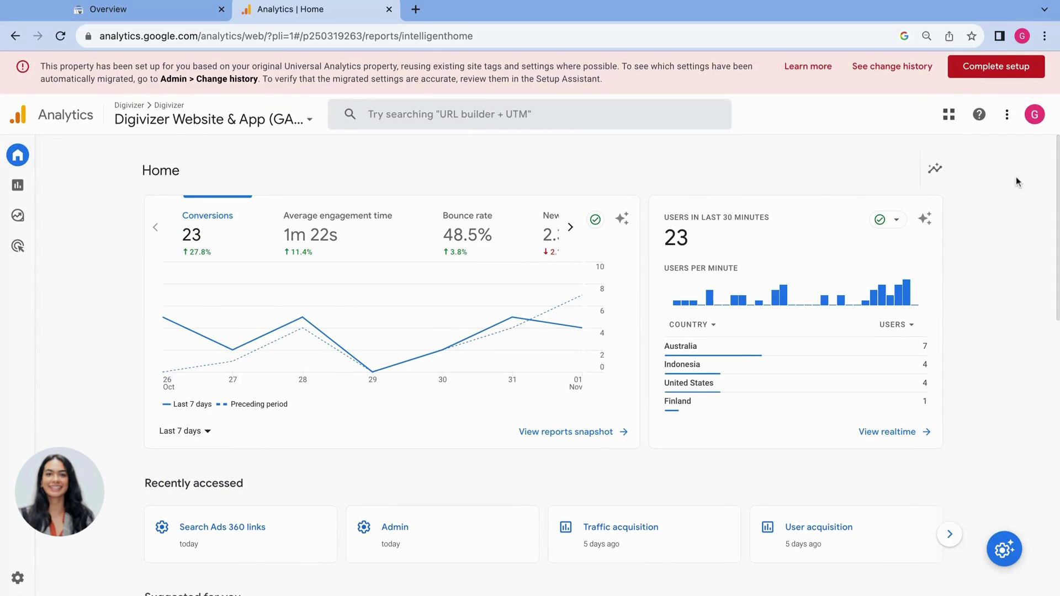
left_click(1040, 111)
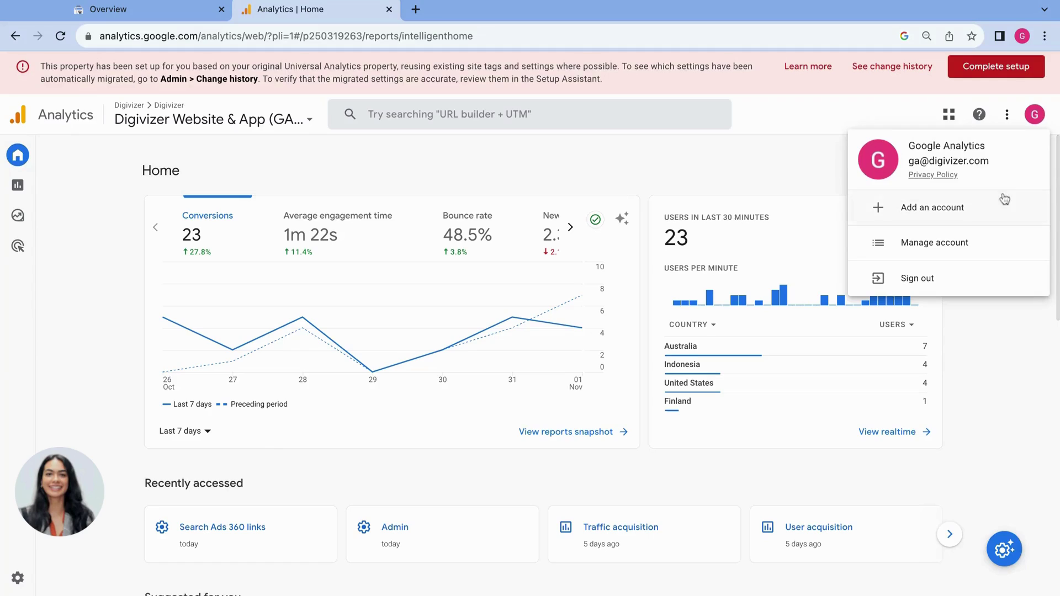
left_click(1040, 456)
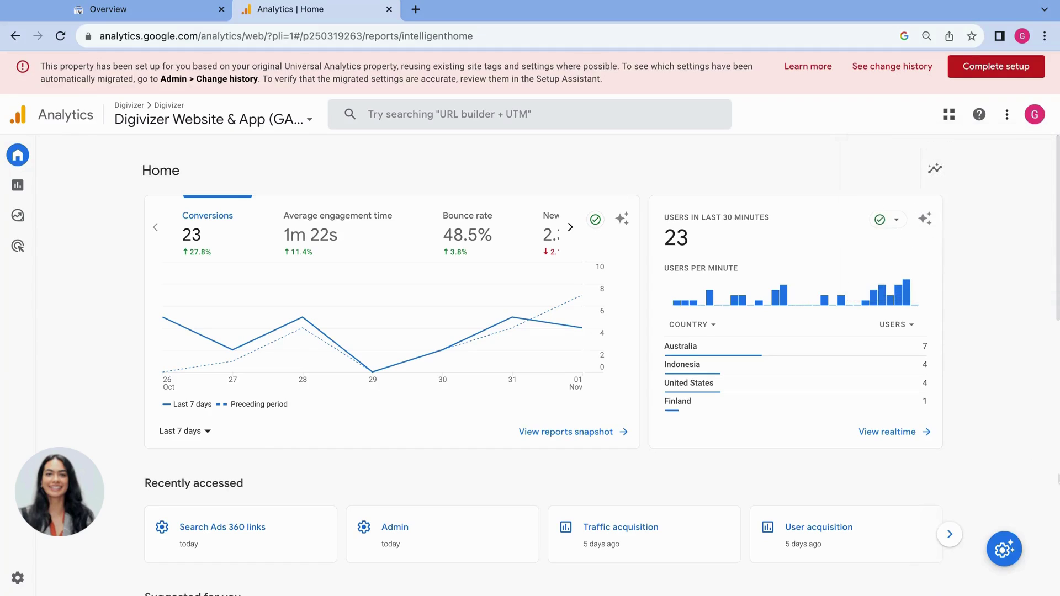
left_click(189, 126)
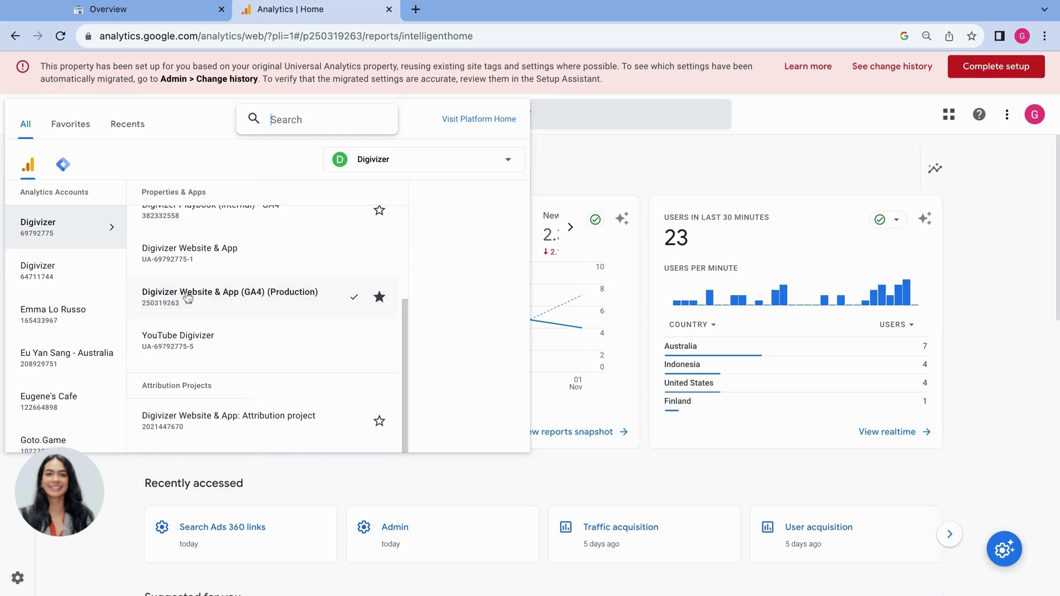
left_click(263, 309)
scroll(1038, 306, "down", 1)
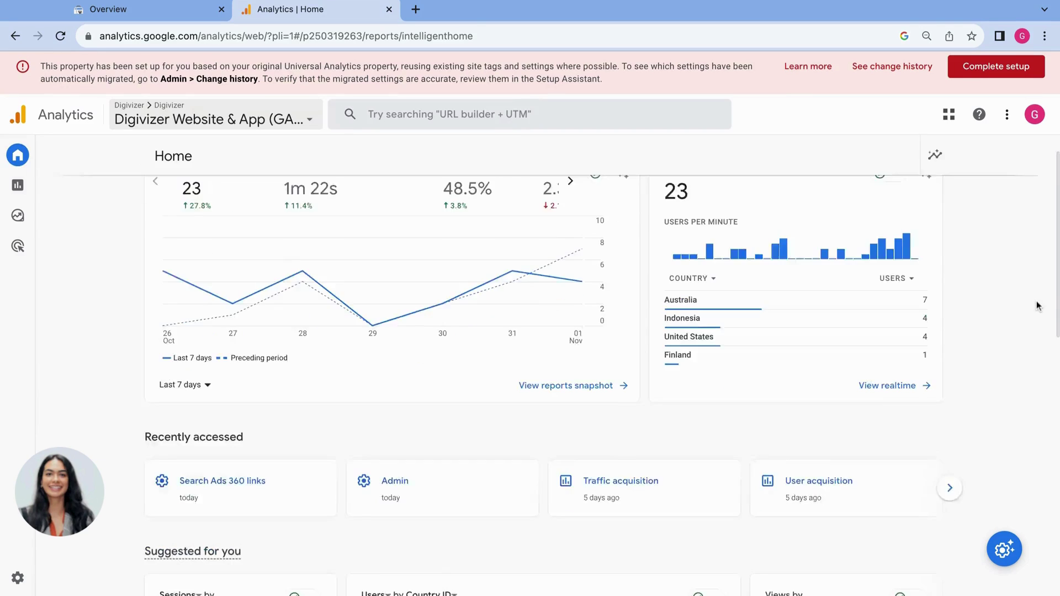
scroll(1038, 306, "up", 1)
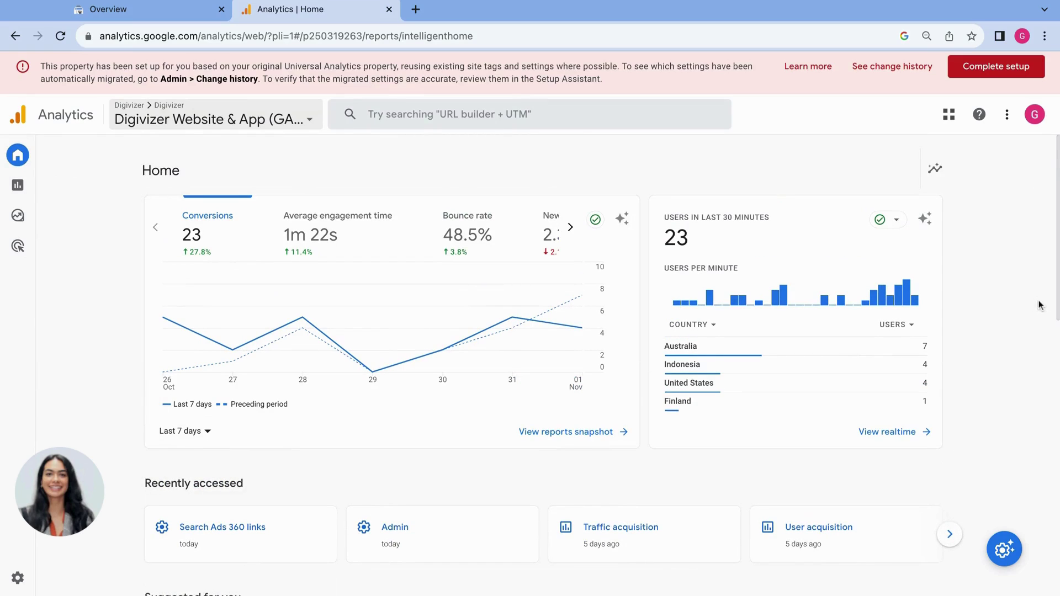
mouse_move(64, 586)
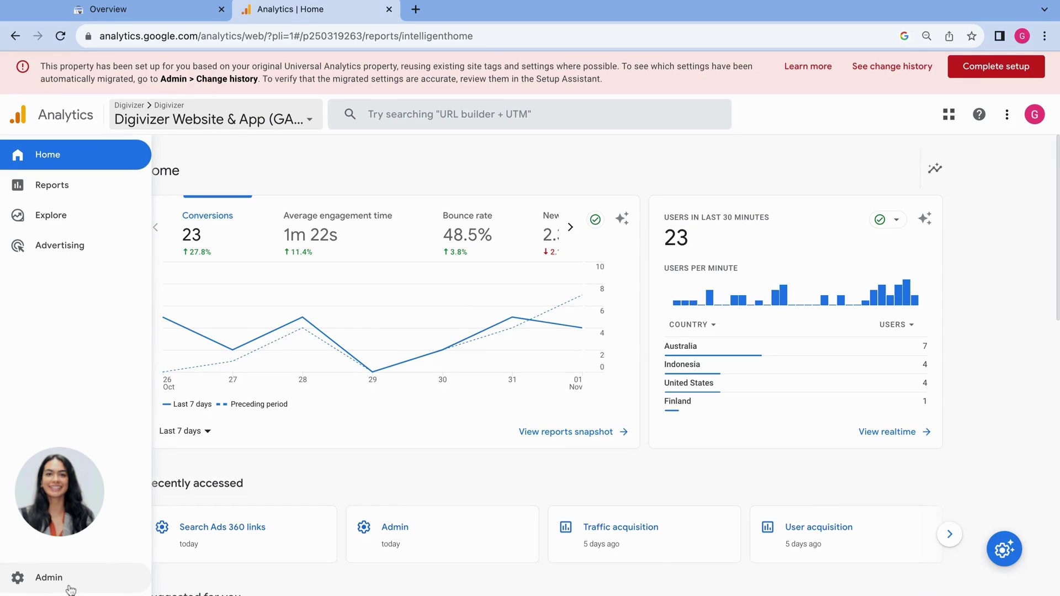
Step: Open the property's Admin page and expand the Product links section
left_click(71, 589)
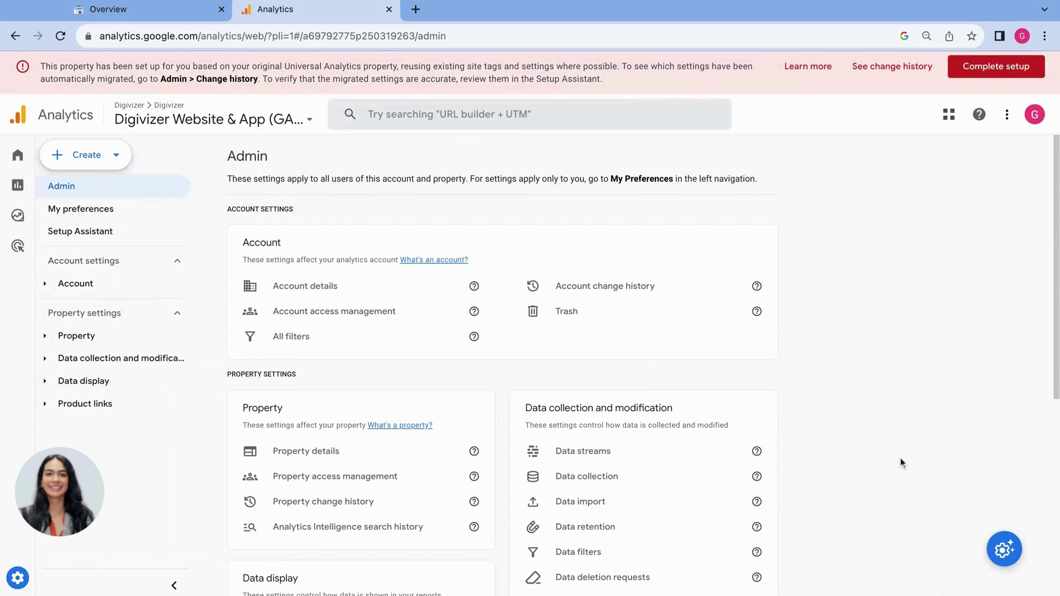
scroll(902, 462, "down", 6)
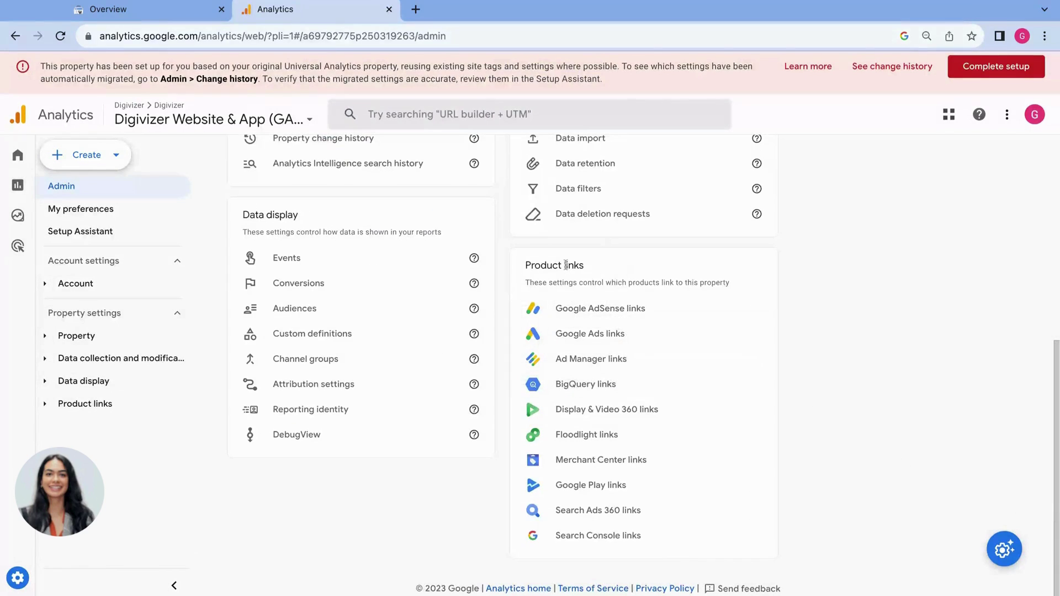
left_click(49, 411)
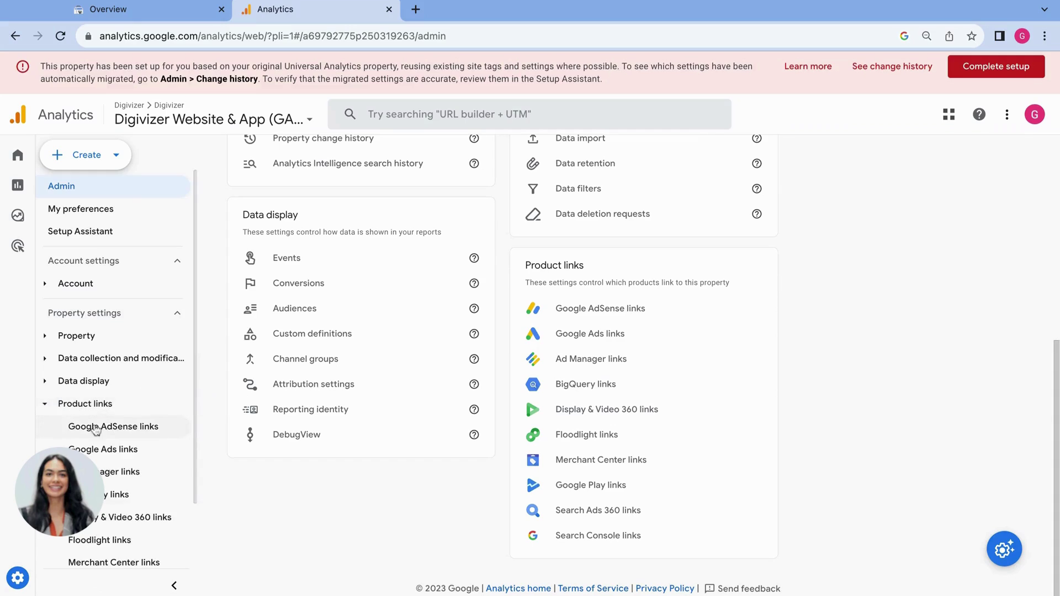
scroll(97, 435, "down", 2)
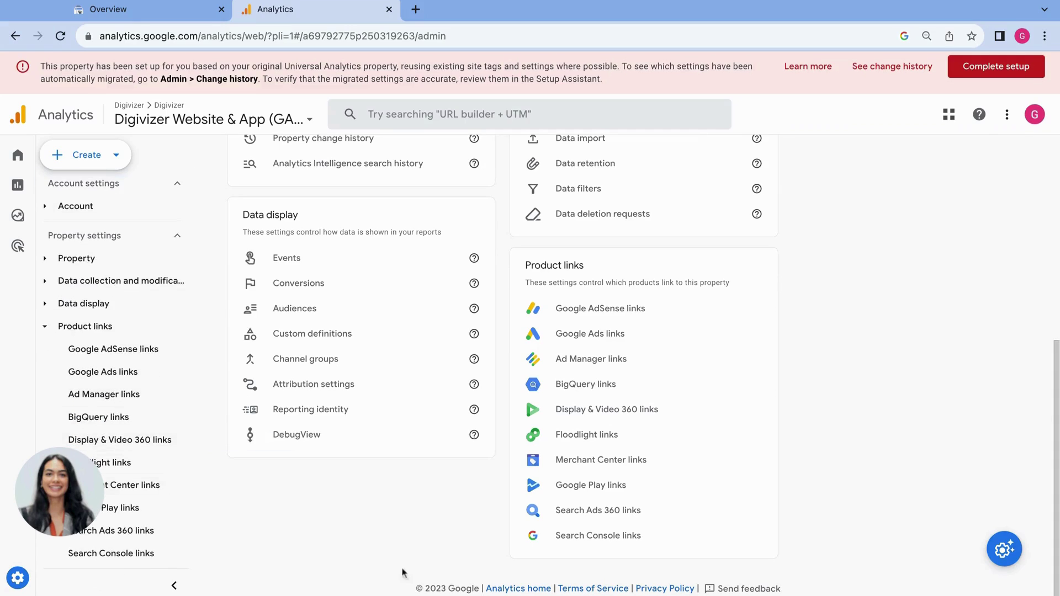
left_click(574, 545)
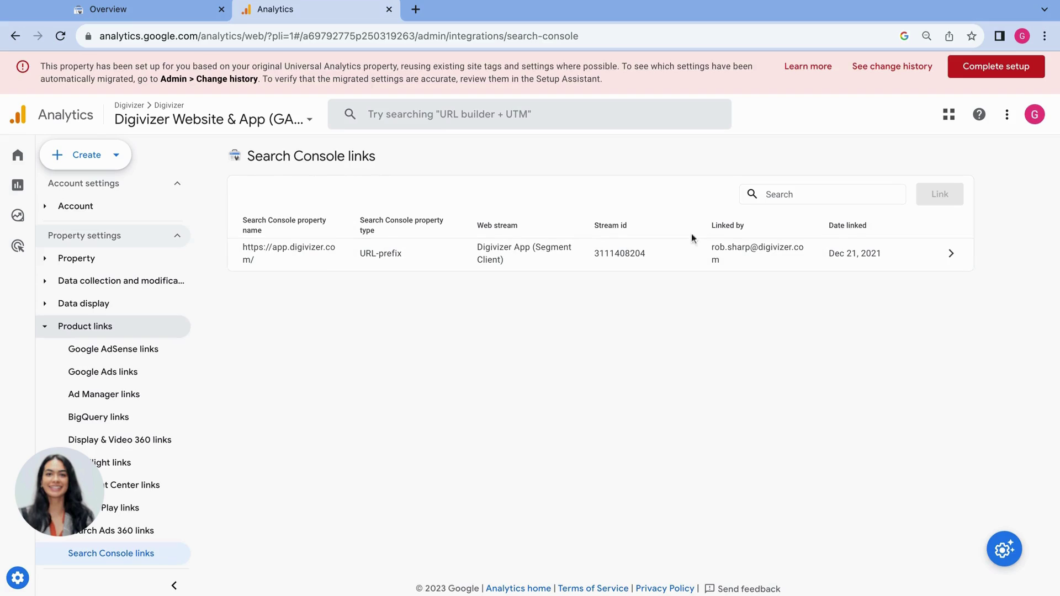
left_click(882, 195)
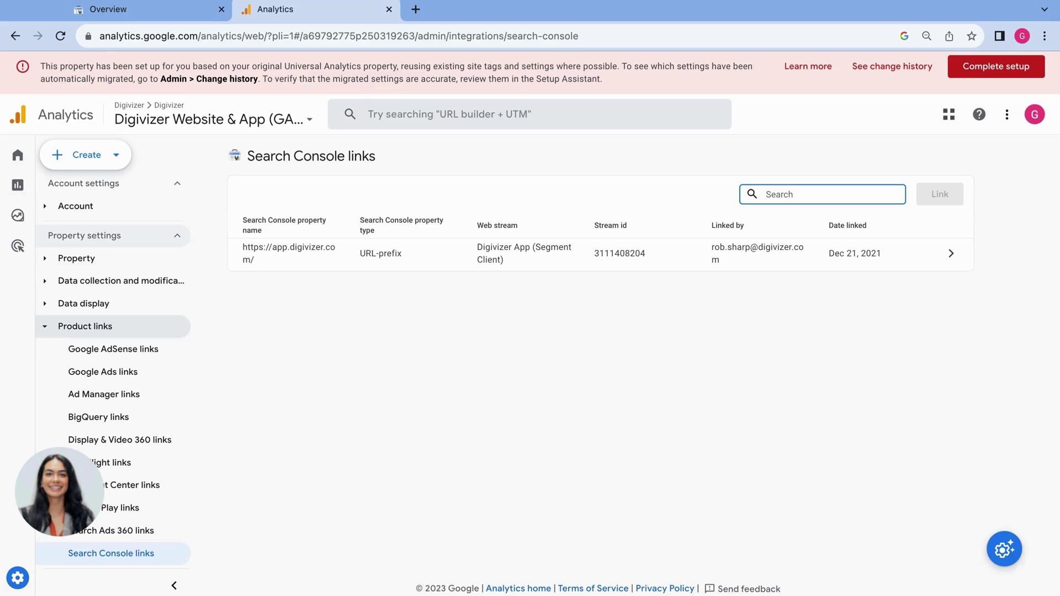
Step: Switch back to the Search Console tab showing the digivizer.com Overview
left_click(161, 11)
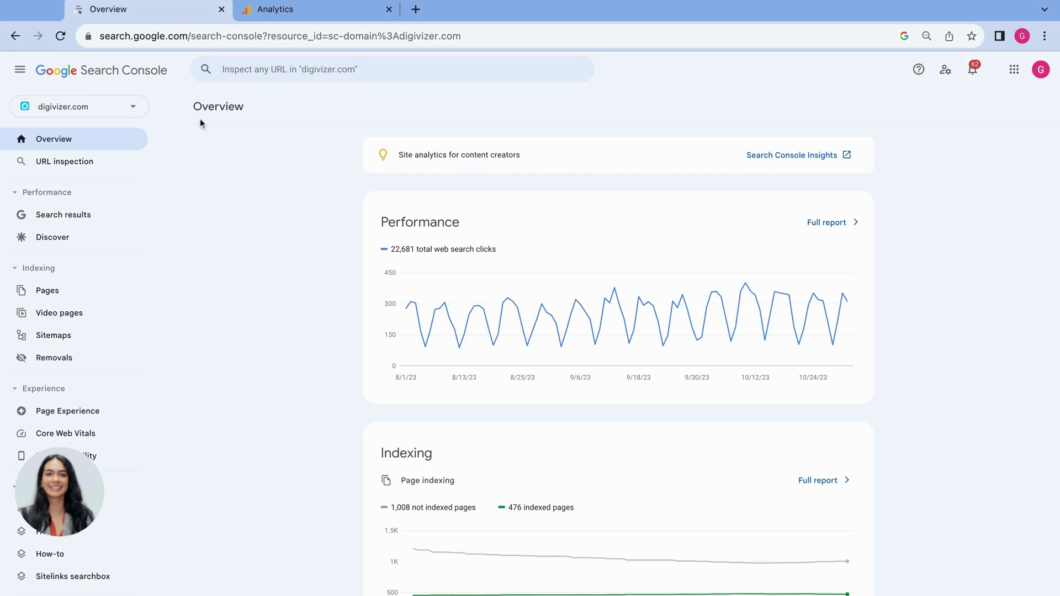